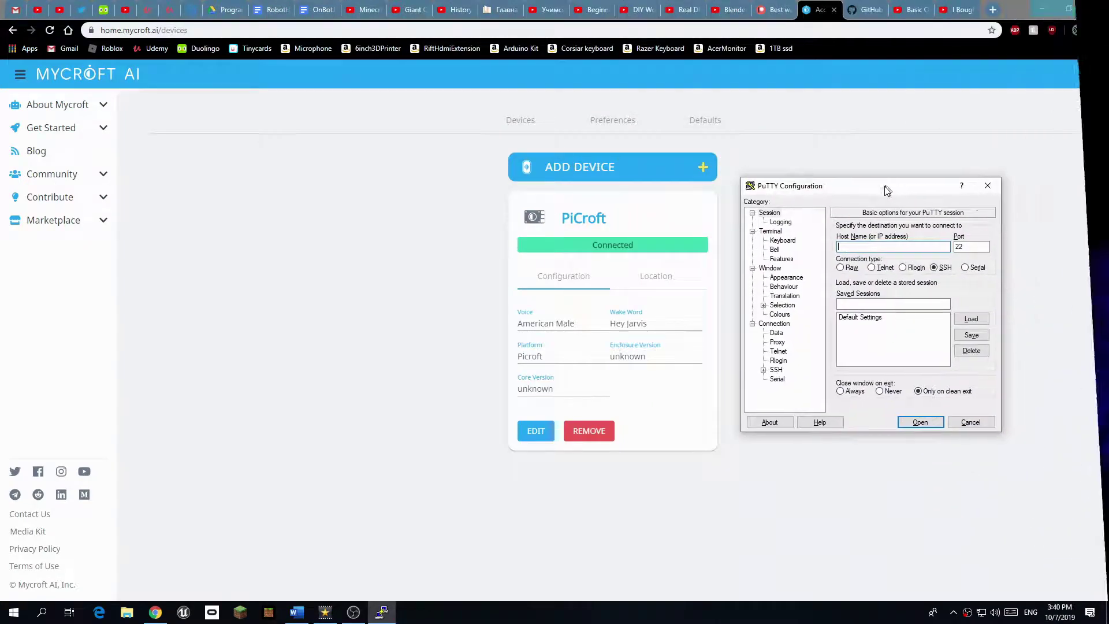
Step: Open an SSH session to 192.168.5.102, log in as pi, and begin typing the wikiquote install
left_click_drag(871, 201, 874, 200)
type("192.168.5.102")
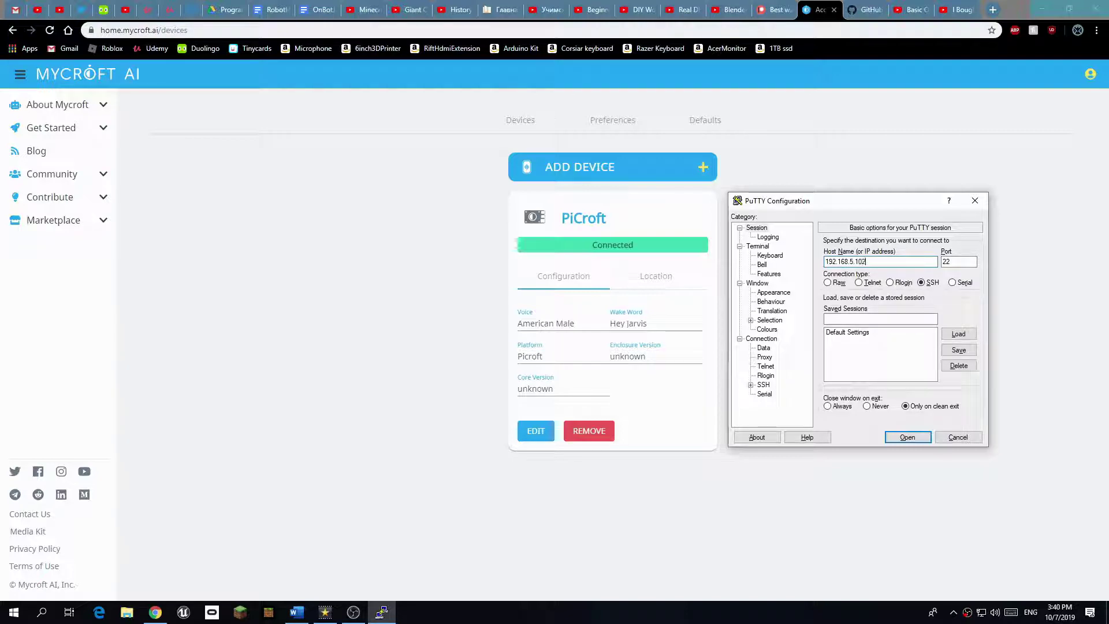
key("Return")
type("pi")
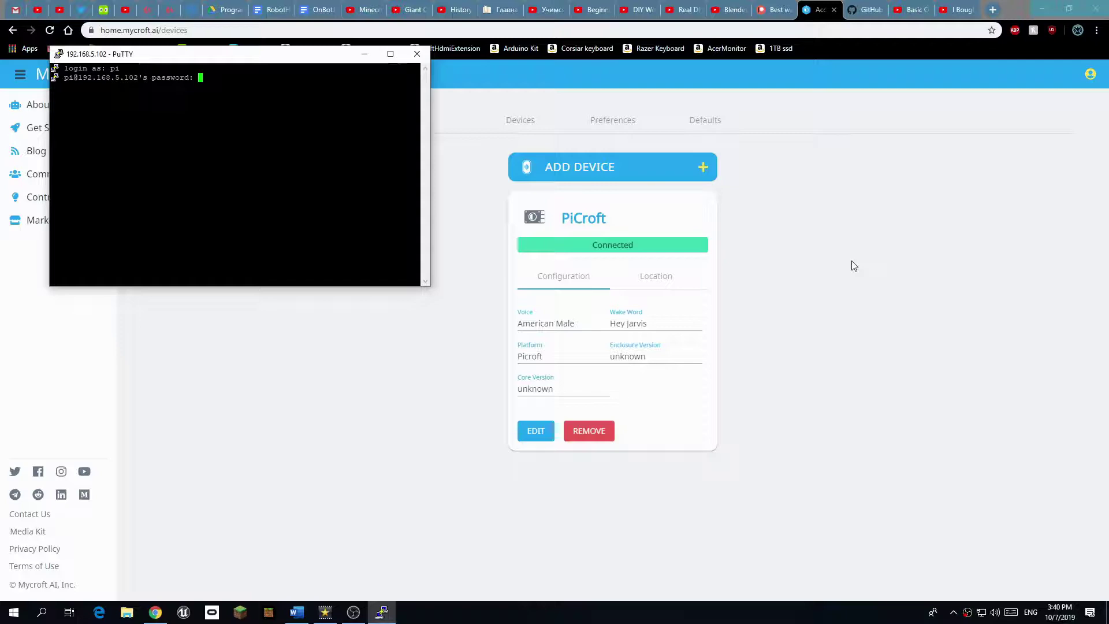
key("Return")
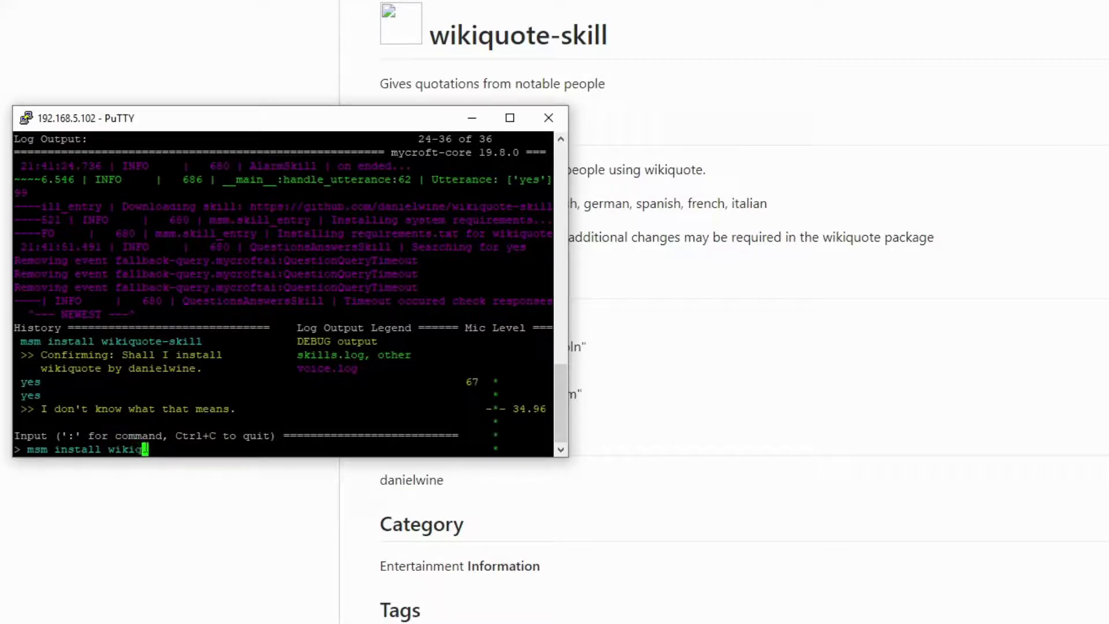
type("uot")
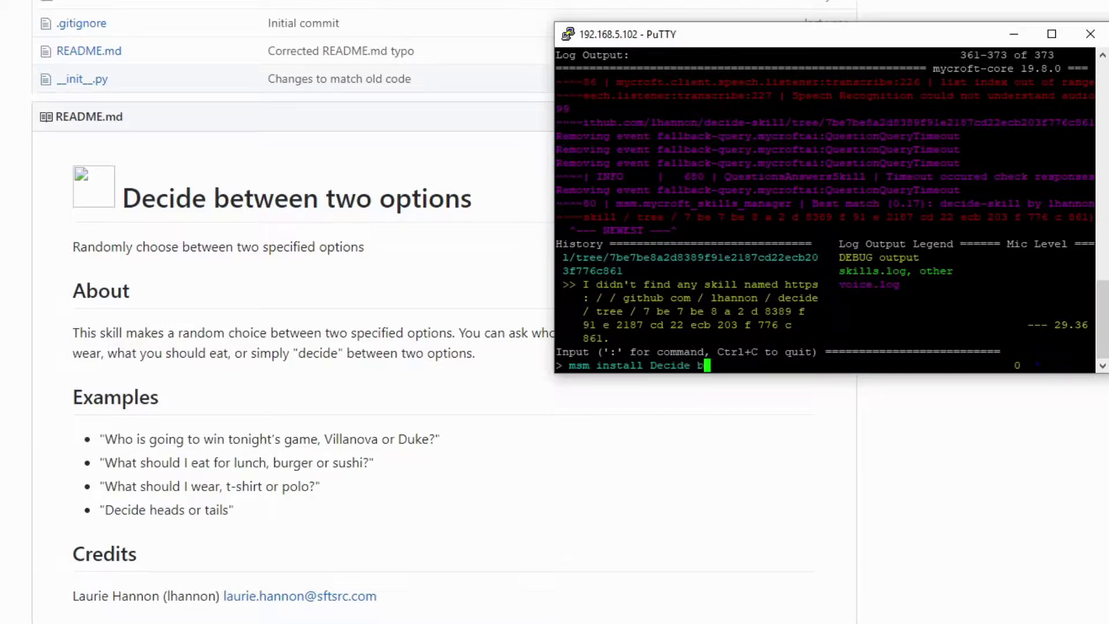
Step: Enter the skill name 'Decide between two options' after msm install in the Mycroft CLI
type("etween ")
type("tw")
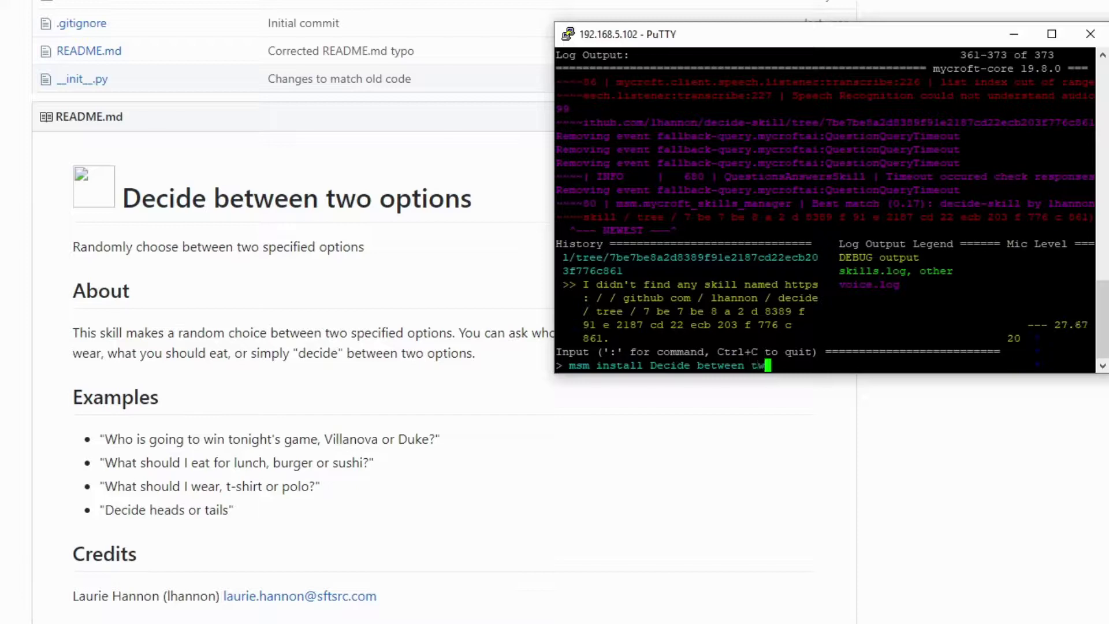
type("o optio")
type("ns")
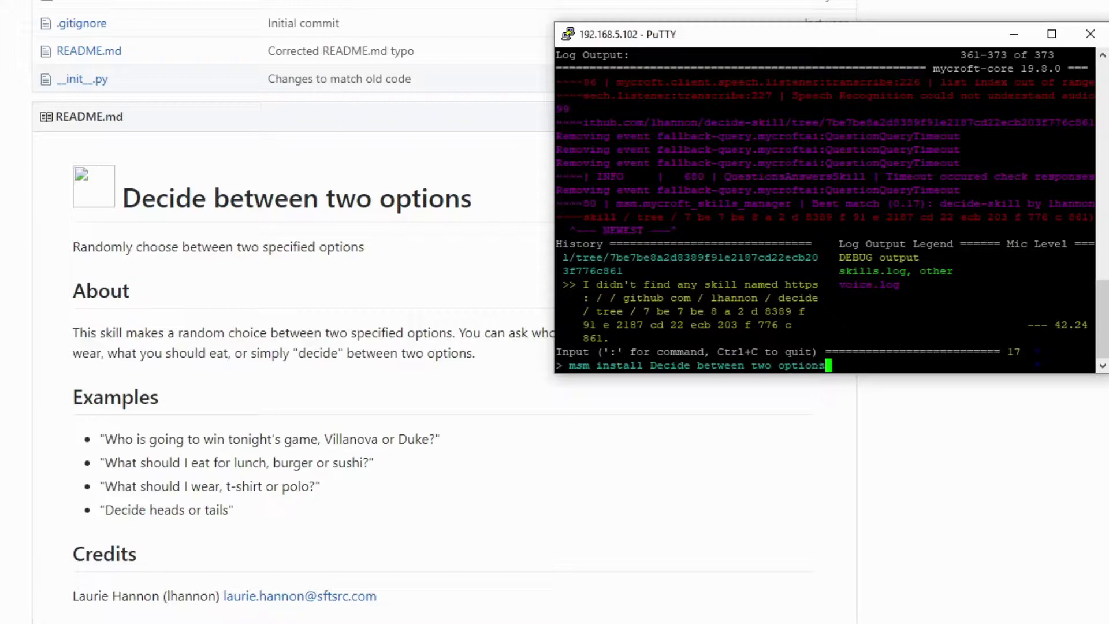
Step: Submit 'msm install Decide between two options' so Mycroft searches for the skill
key("Return")
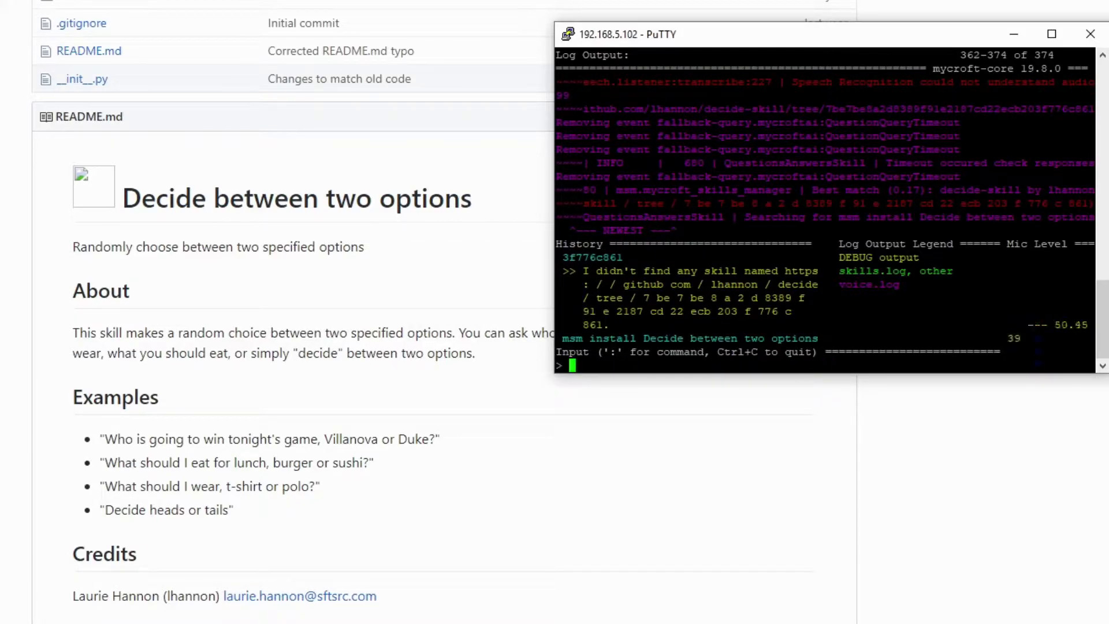